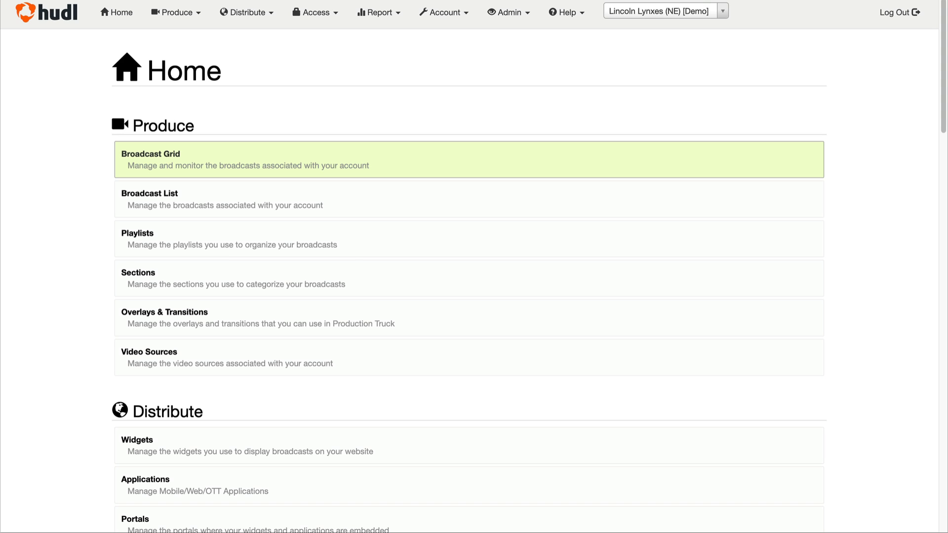
- Show the Broadcast Grid listing the archived Friday Night Lights broadcast
left_click(469, 159)
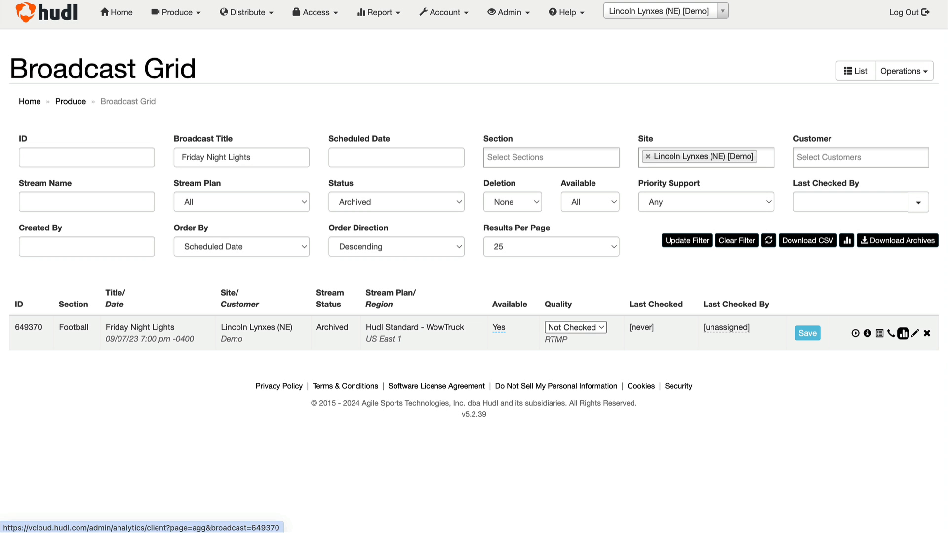
- View the Friday Night Lights analytics: 130 loads, 69 plays, 7.77 hours viewed
left_click(903, 333)
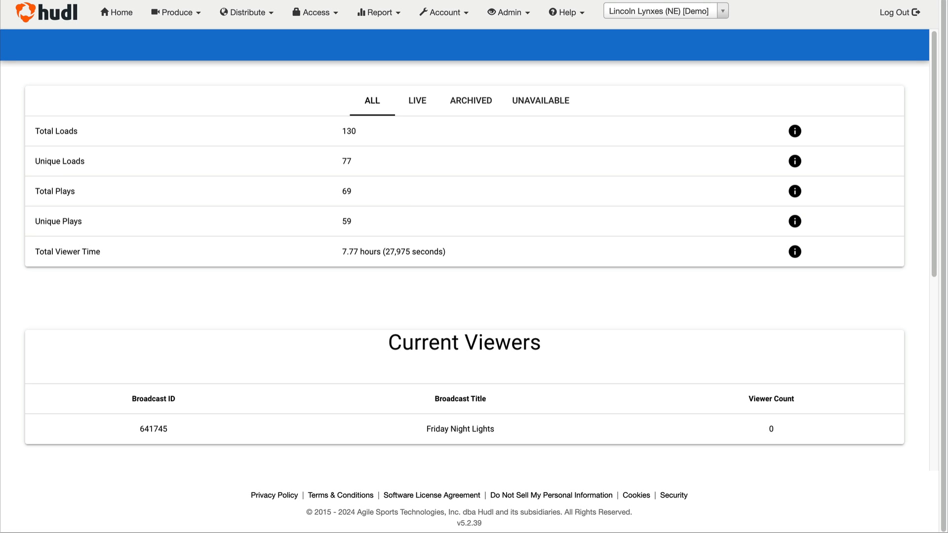
left_click(417, 100)
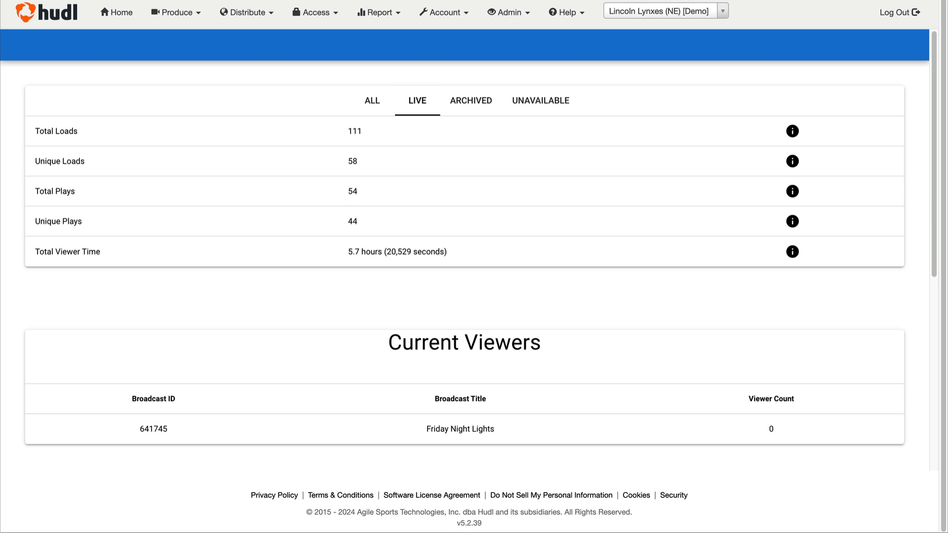
left_click(471, 100)
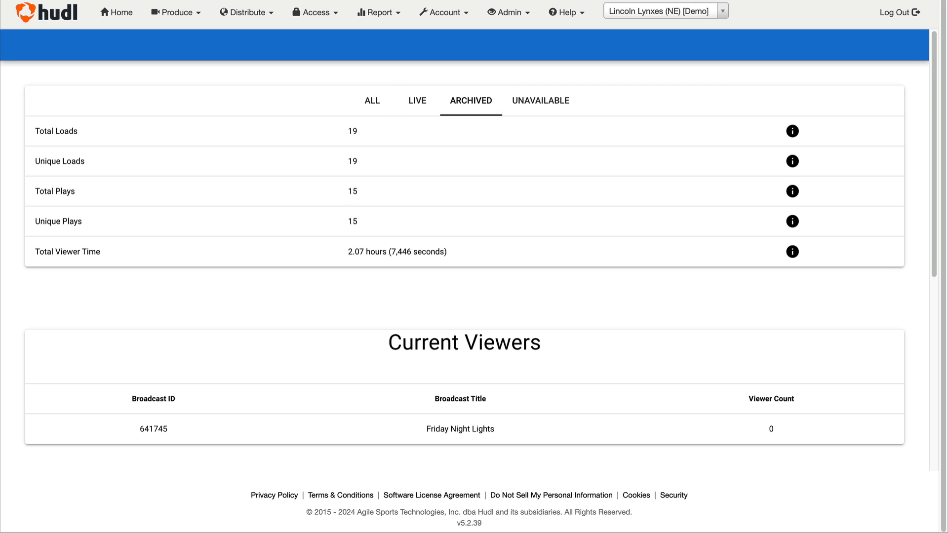
left_click(372, 100)
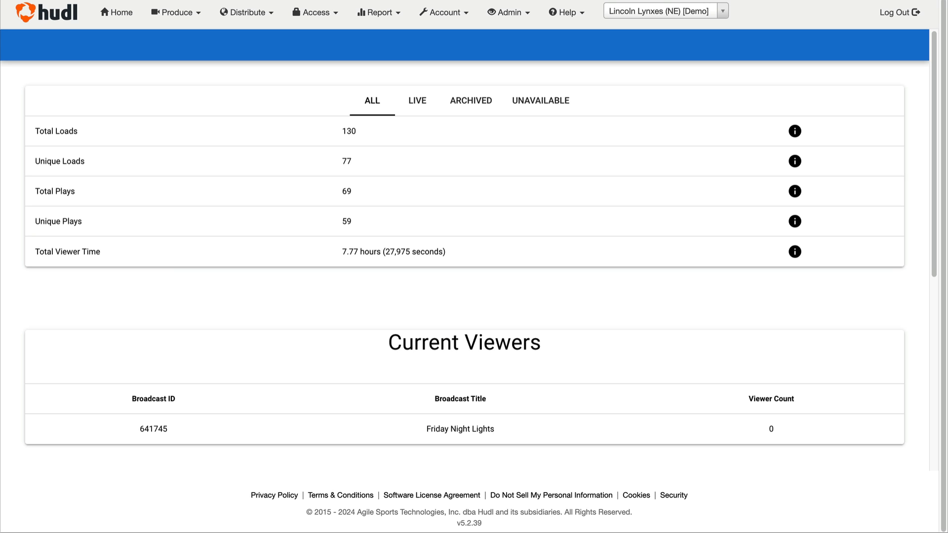
scroll(475, 296, "down", 5)
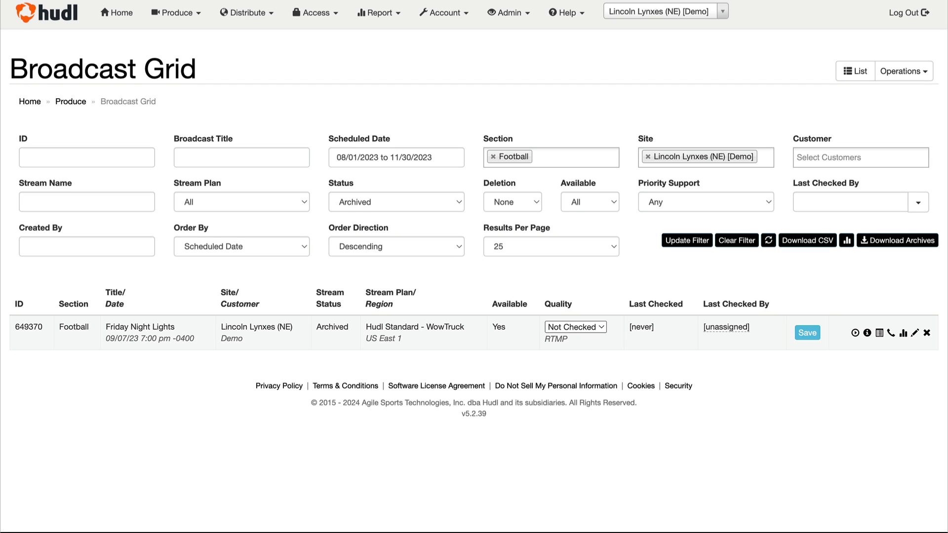
- Apply the Football section and date filters to list the four archived broadcasts
left_click(686, 240)
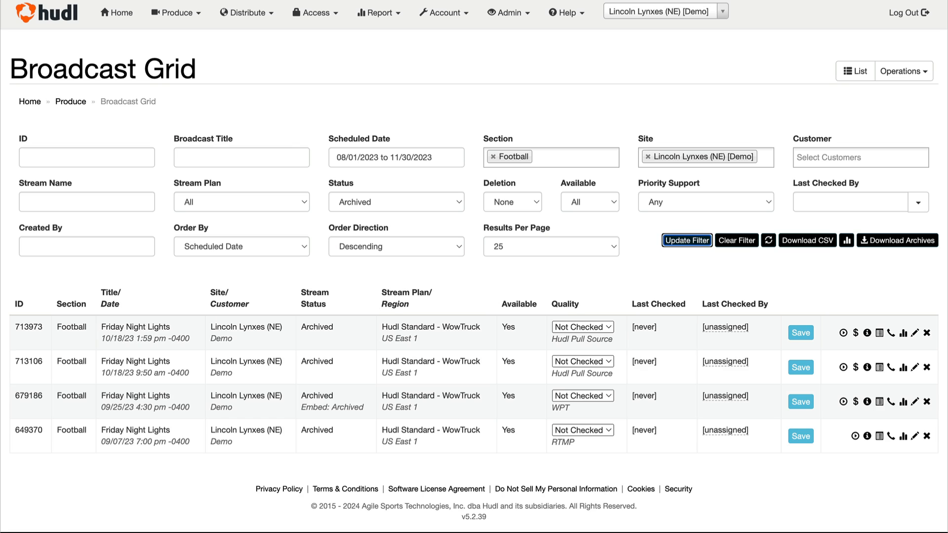